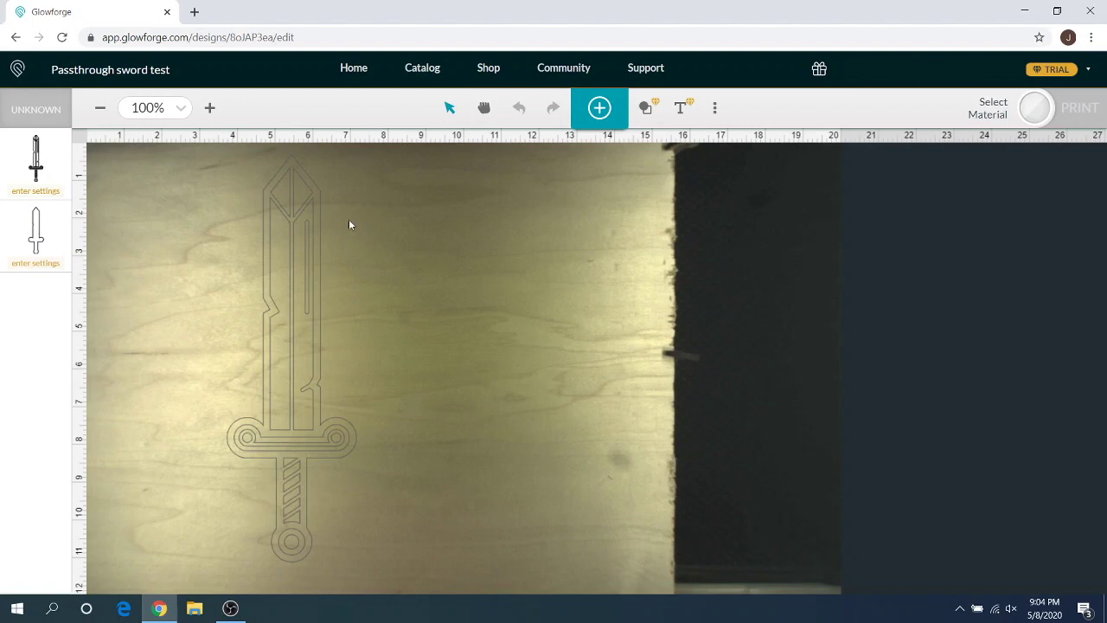
# Enable Pro Passthrough from the More menu, then nudge the sword slightly up and right
pyautogui.click(286, 251)
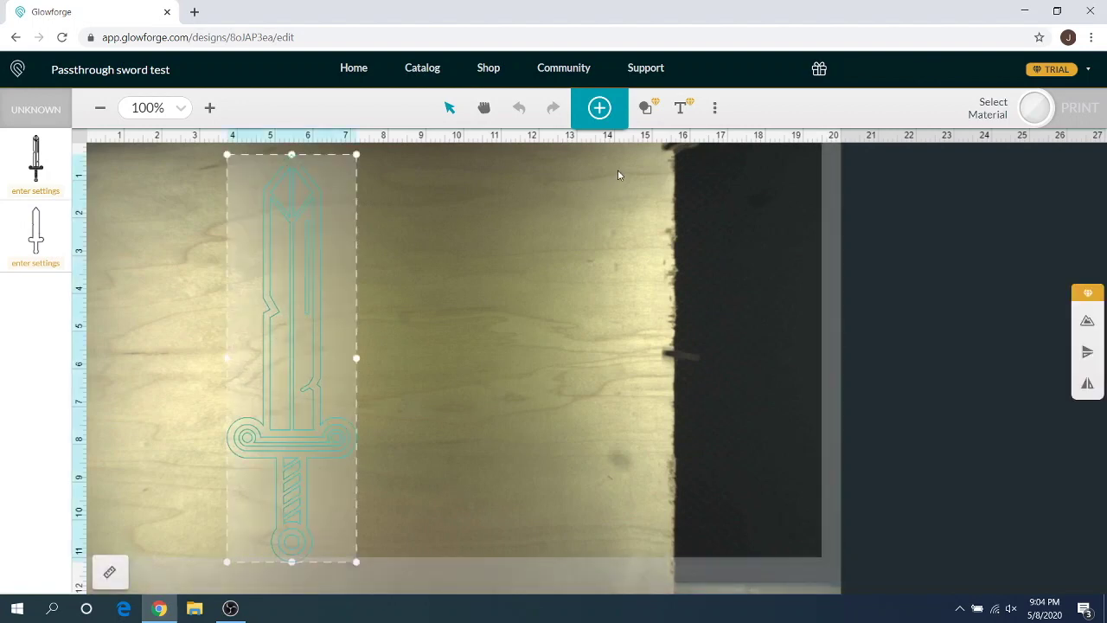
pyautogui.click(714, 110)
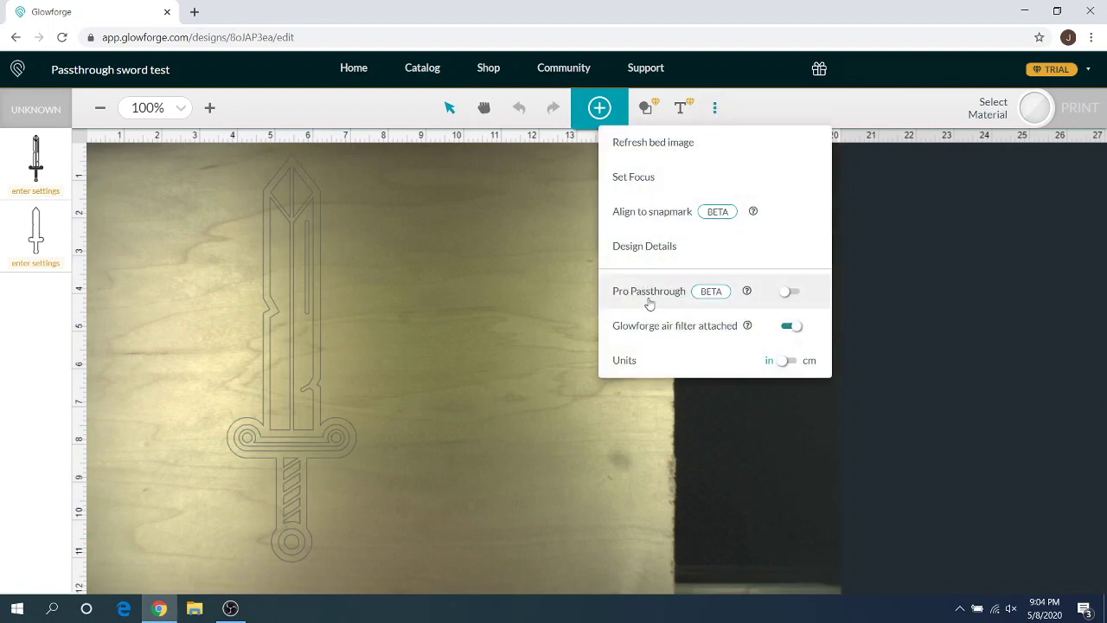
pyautogui.click(786, 292)
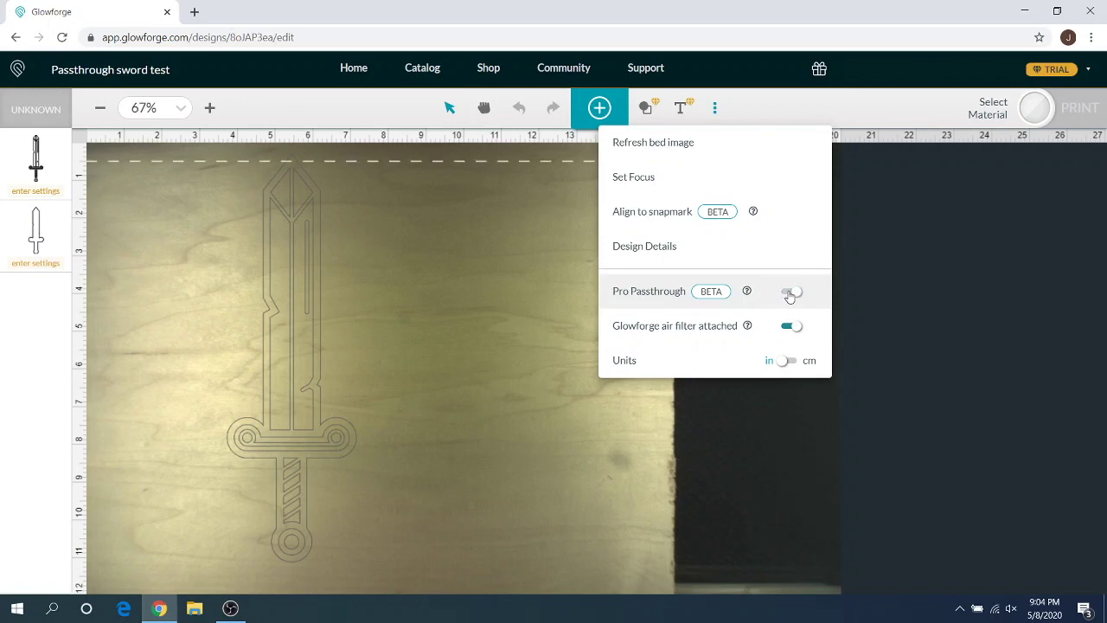
pyautogui.click(544, 278)
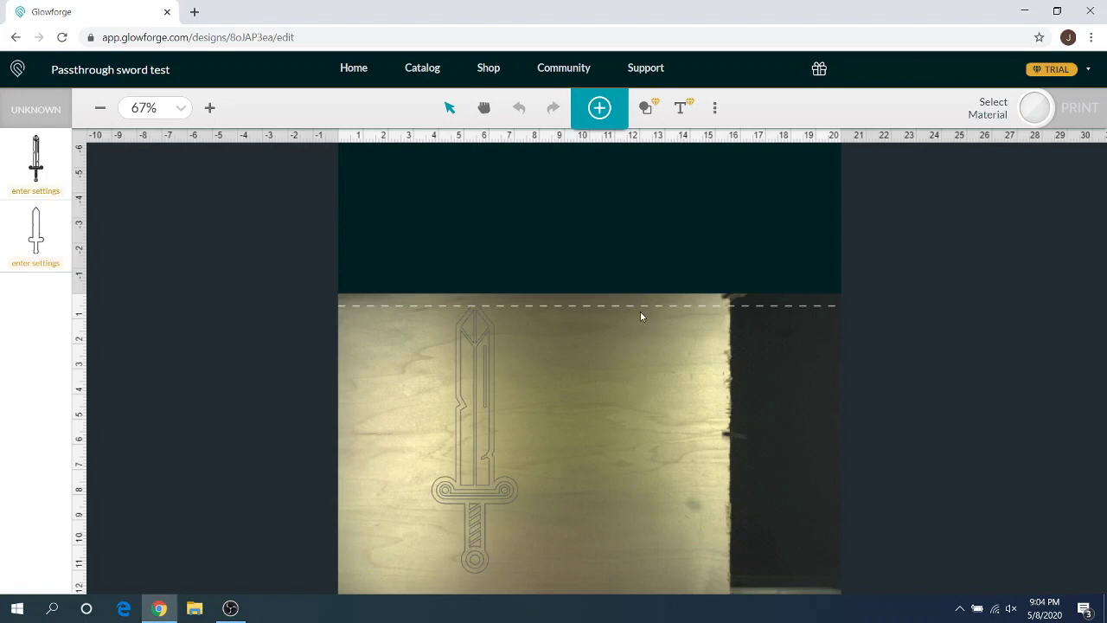
pyautogui.moveTo(473, 411); pyautogui.dragTo(488, 398)
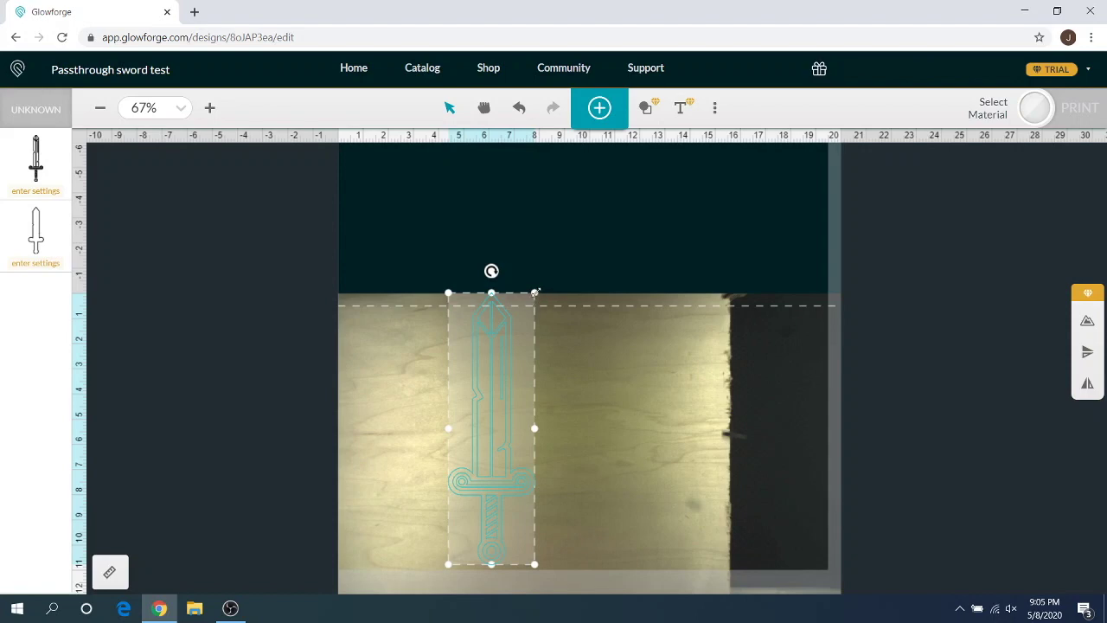
# Scale the sword up proportionally and set its height to exactly 24 in (7.62 in wide)
pyautogui.moveTo(535, 293); pyautogui.dragTo(800, 101)
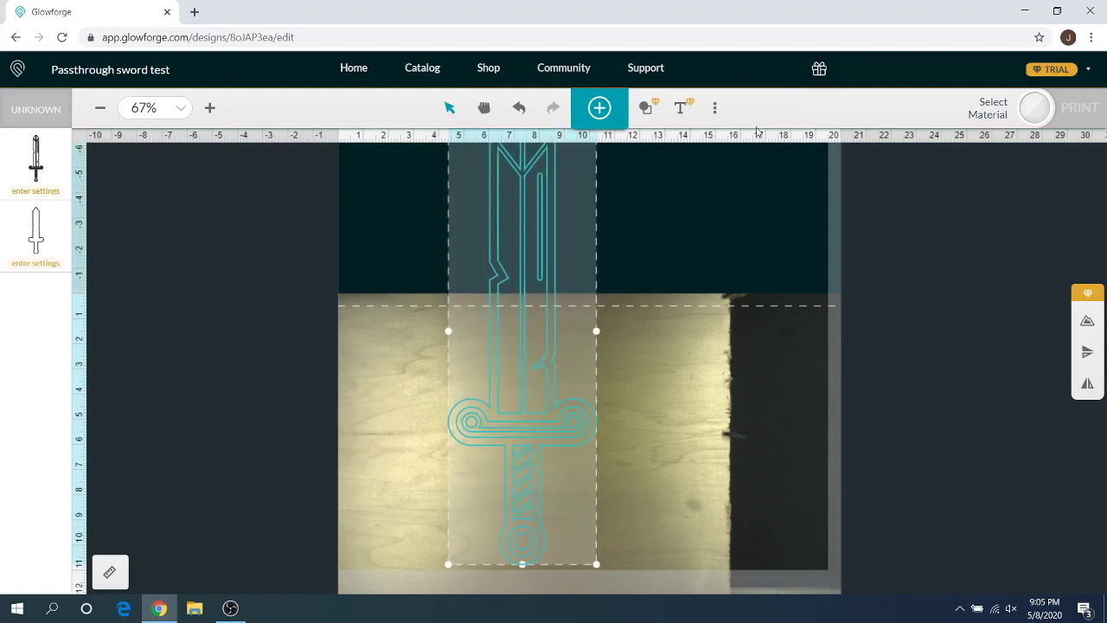
pyautogui.click(110, 572)
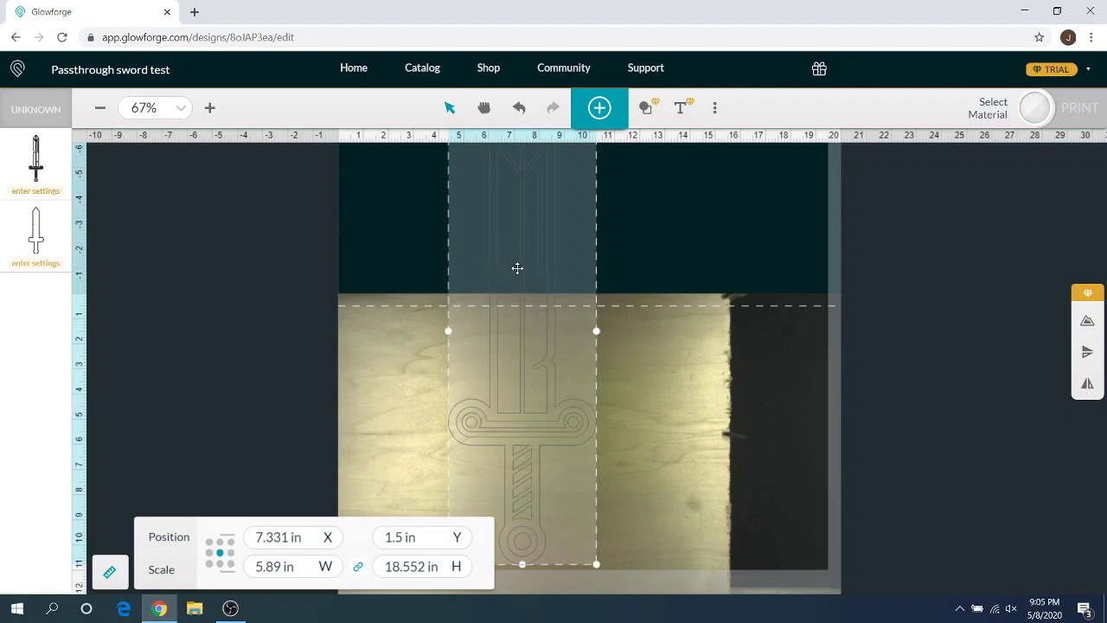
pyautogui.scroll(2, 519, 277)
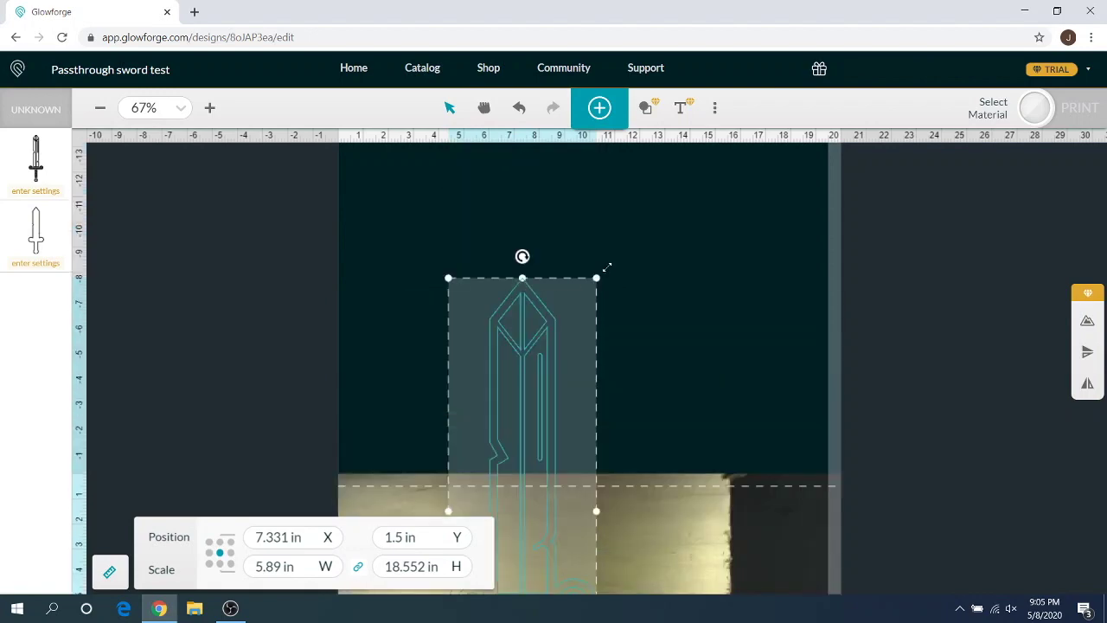
pyautogui.moveTo(605, 264); pyautogui.dragTo(700, 140)
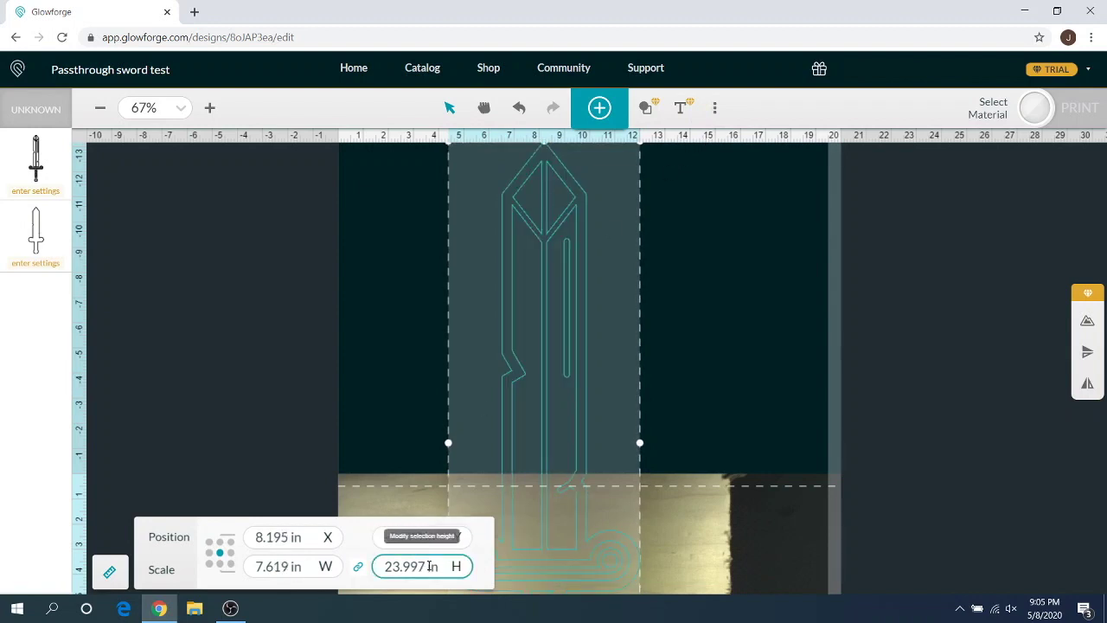
pyautogui.moveTo(428, 566); pyautogui.dragTo(372, 567)
pyautogui.write('24')
pyautogui.press('Return')
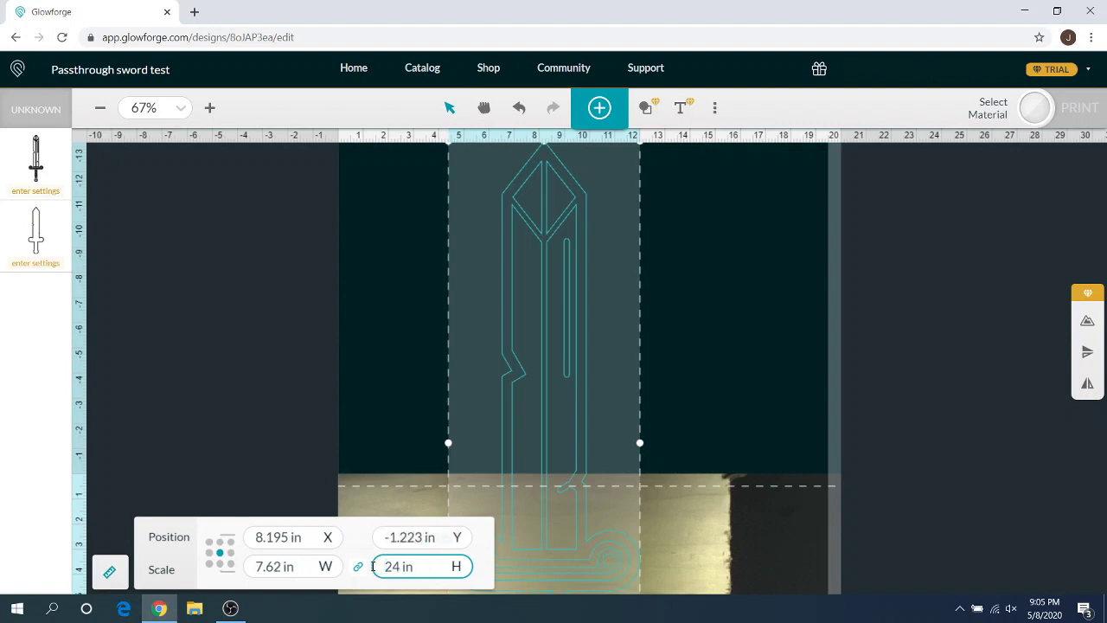
pyautogui.click(667, 517)
# Move the sword right to about X 11.004 in, Y -1.223 in, hilt centred on the board
pyautogui.moveTo(539, 519); pyautogui.dragTo(602, 523)
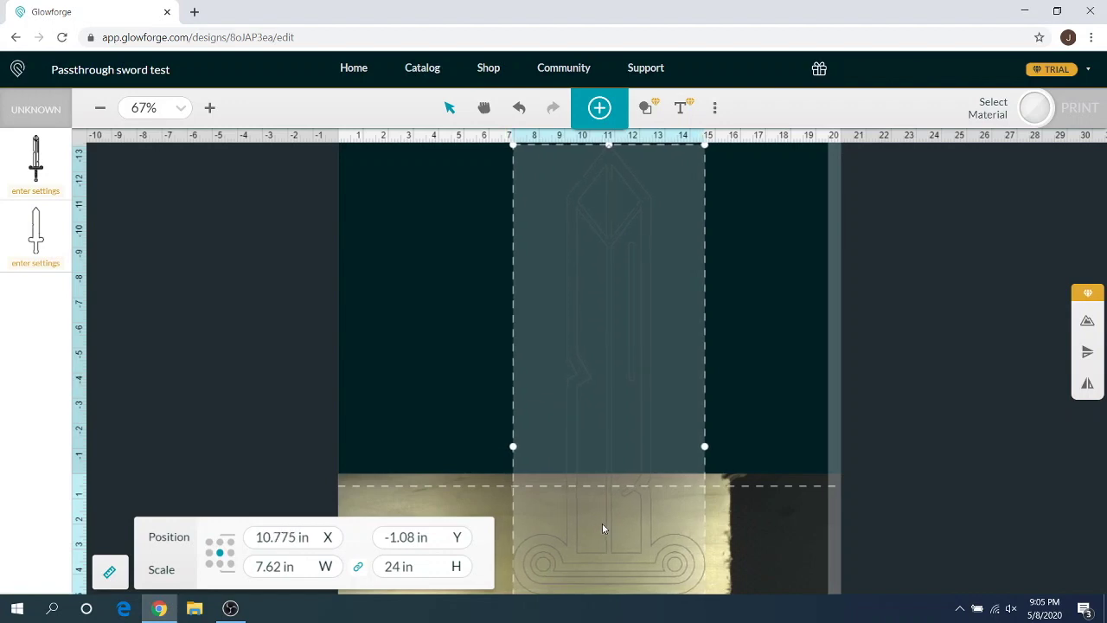
pyautogui.scroll(-3, 654, 500)
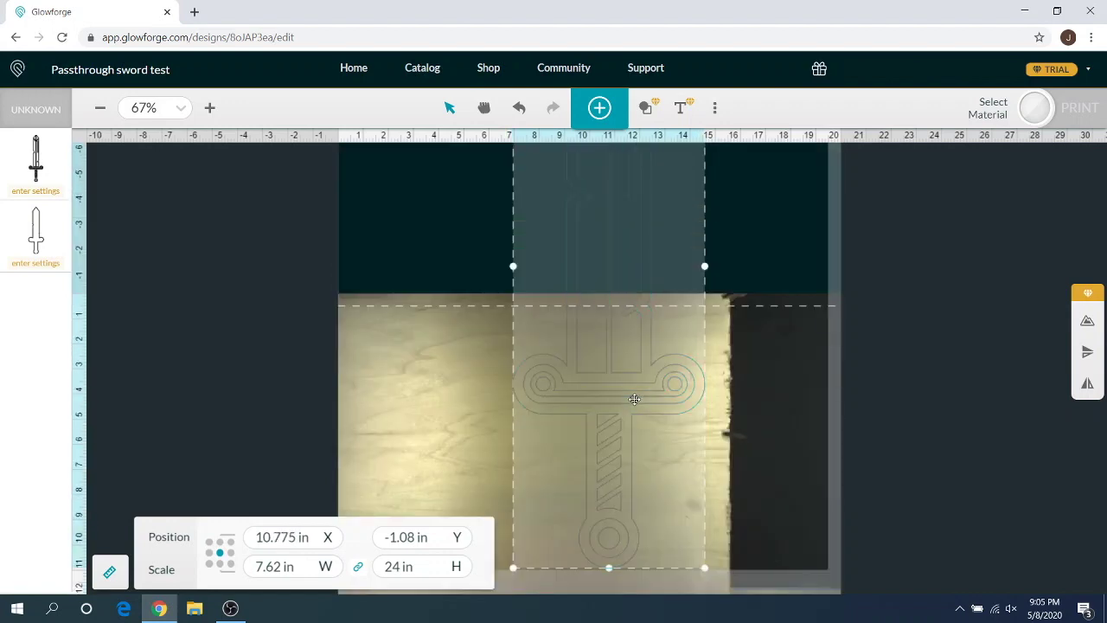
pyautogui.moveTo(624, 407); pyautogui.dragTo(627, 404)
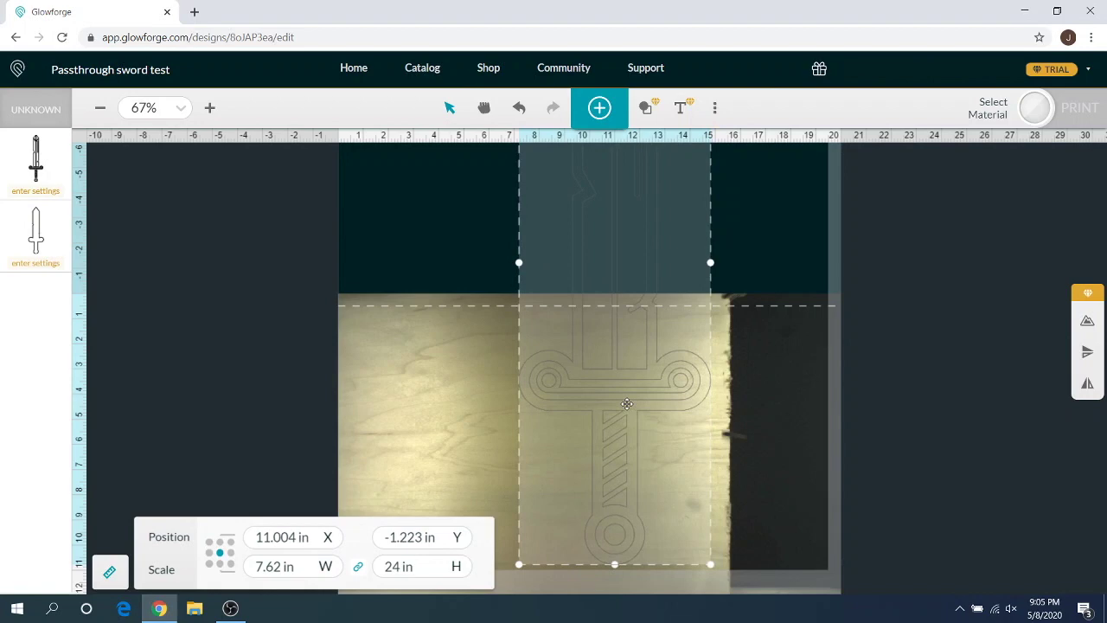
pyautogui.click(703, 394)
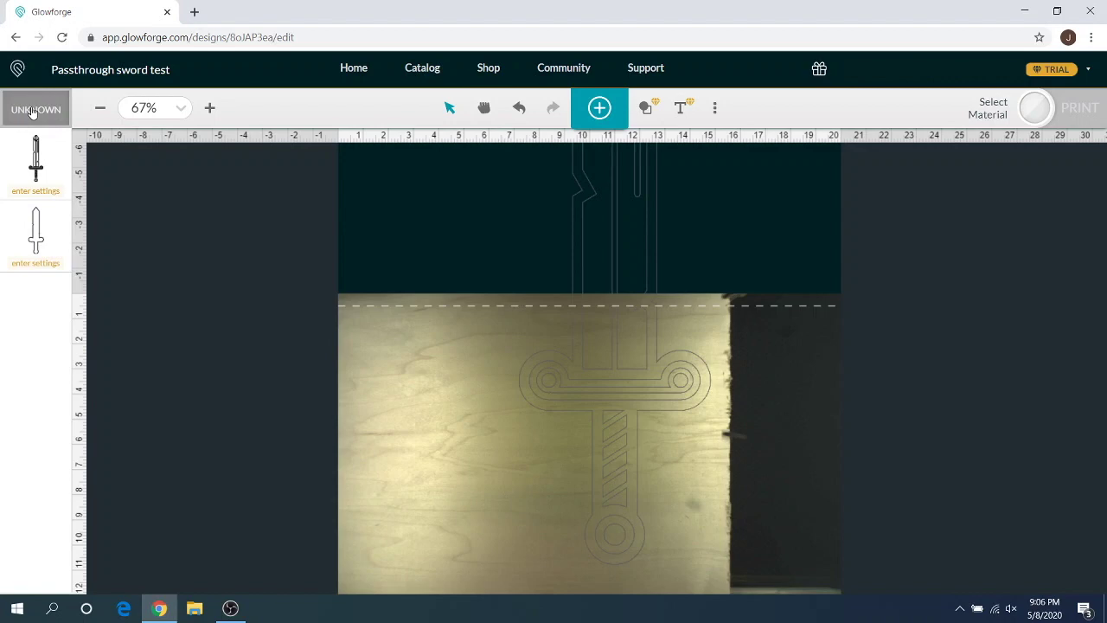
# Choose Thick Maple Plywood from the recent materials list as the board material
pyautogui.click(32, 111)
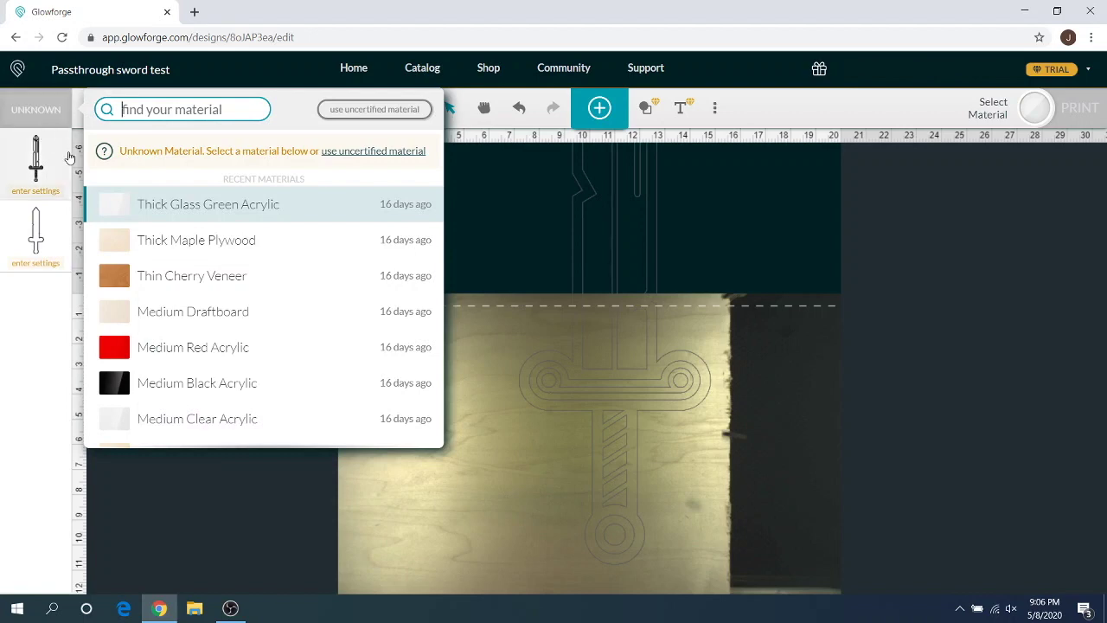
pyautogui.moveTo(217, 239)
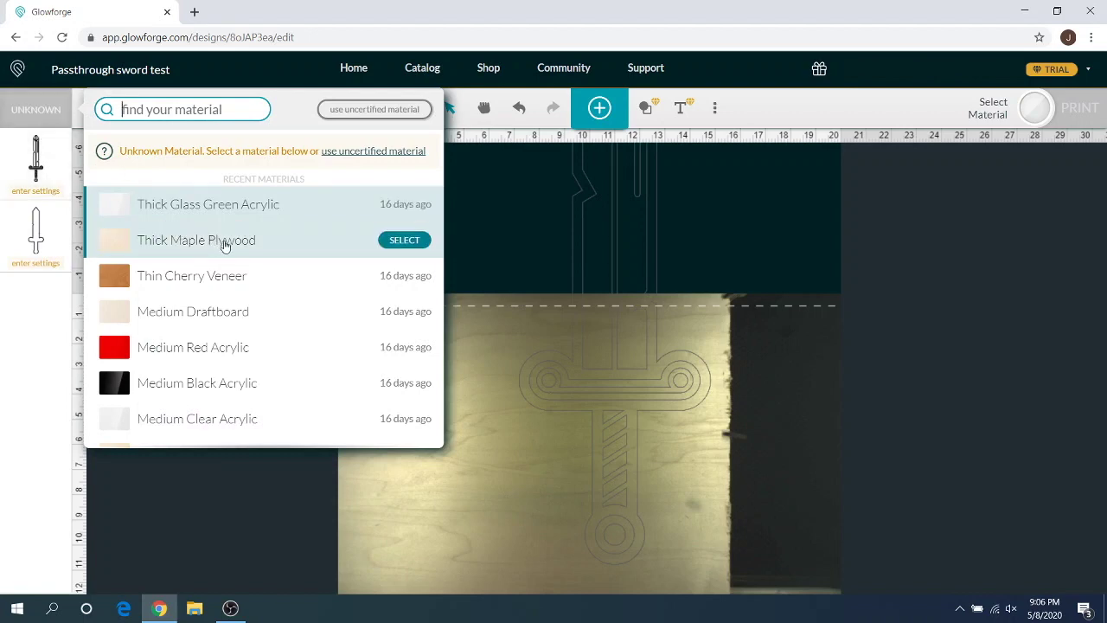
pyautogui.click(405, 240)
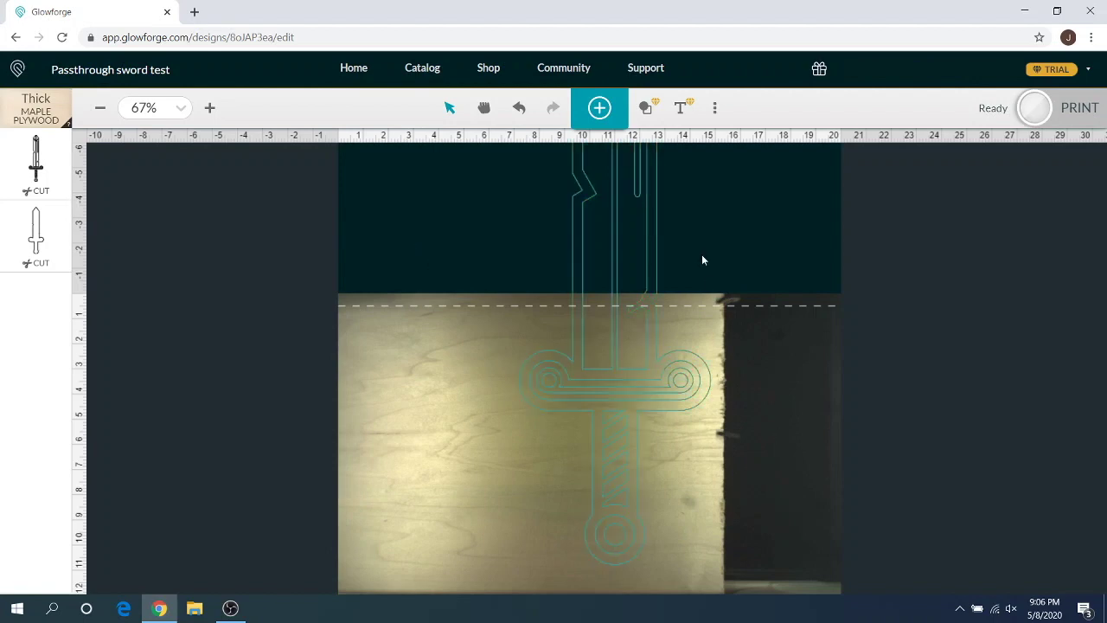
# Nudge the sword slightly left and down on the maple board, then deselect it
pyautogui.moveTo(614, 396); pyautogui.dragTo(607, 391)
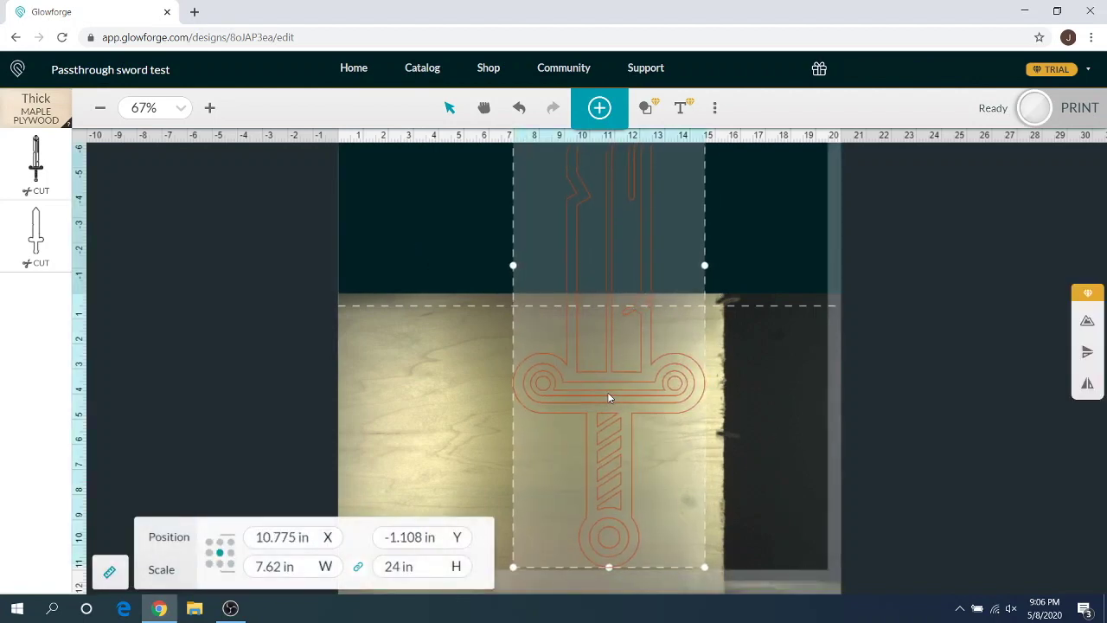
pyautogui.click(709, 391)
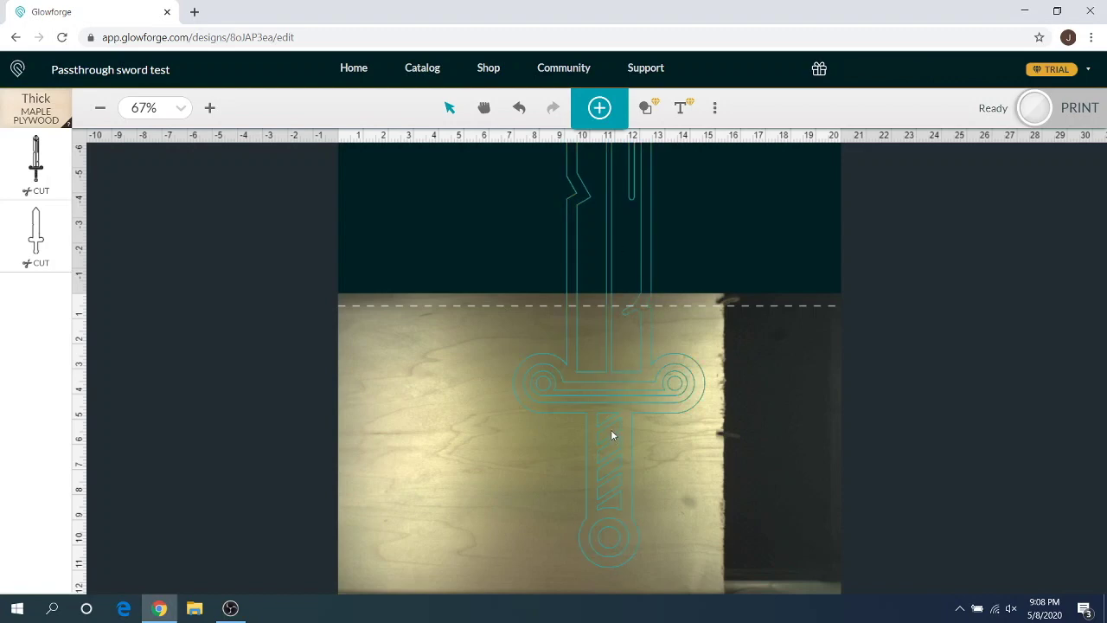
# Use Set Focus from the More menu to focus the laser on the sword design
pyautogui.click(714, 108)
pyautogui.click(647, 179)
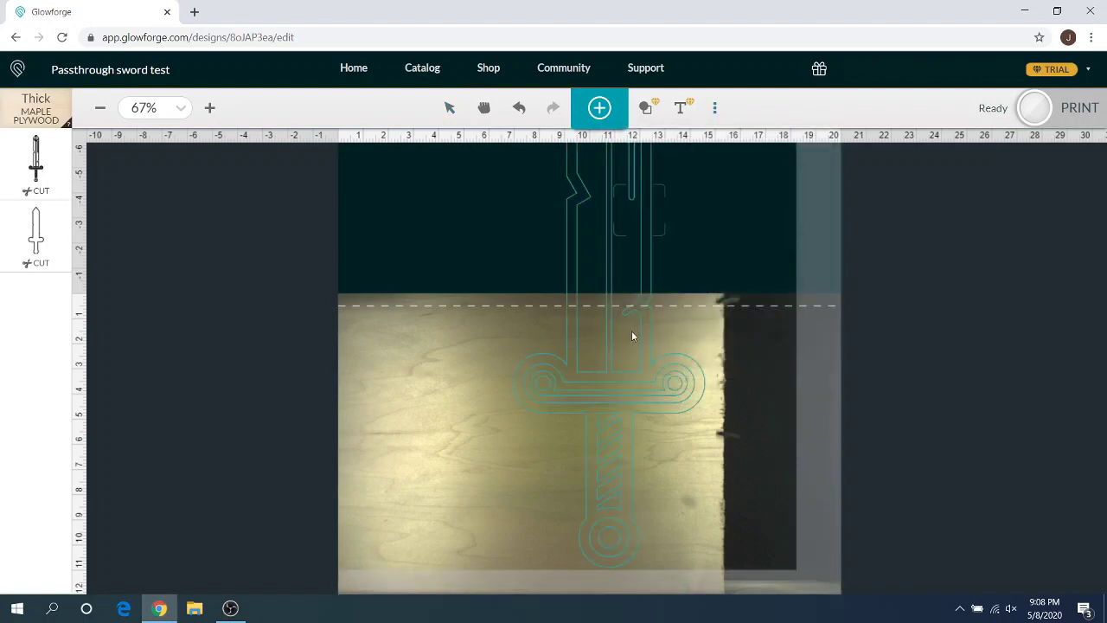
pyautogui.click(731, 389)
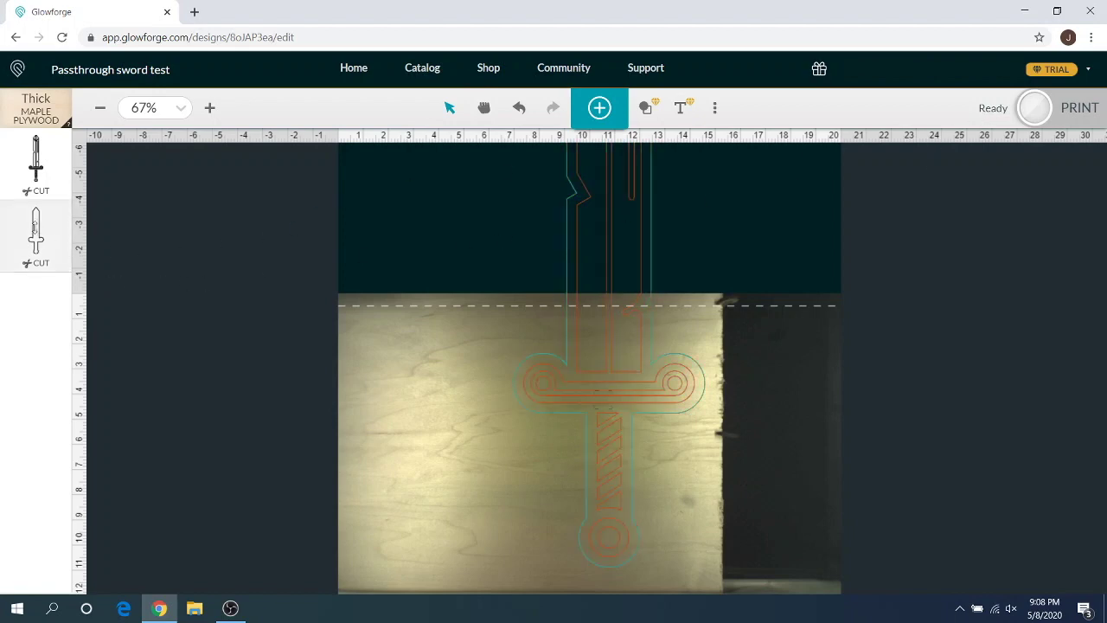
# Set the plain sword outline's cut speed to 130 at full power
pyautogui.click(35, 229)
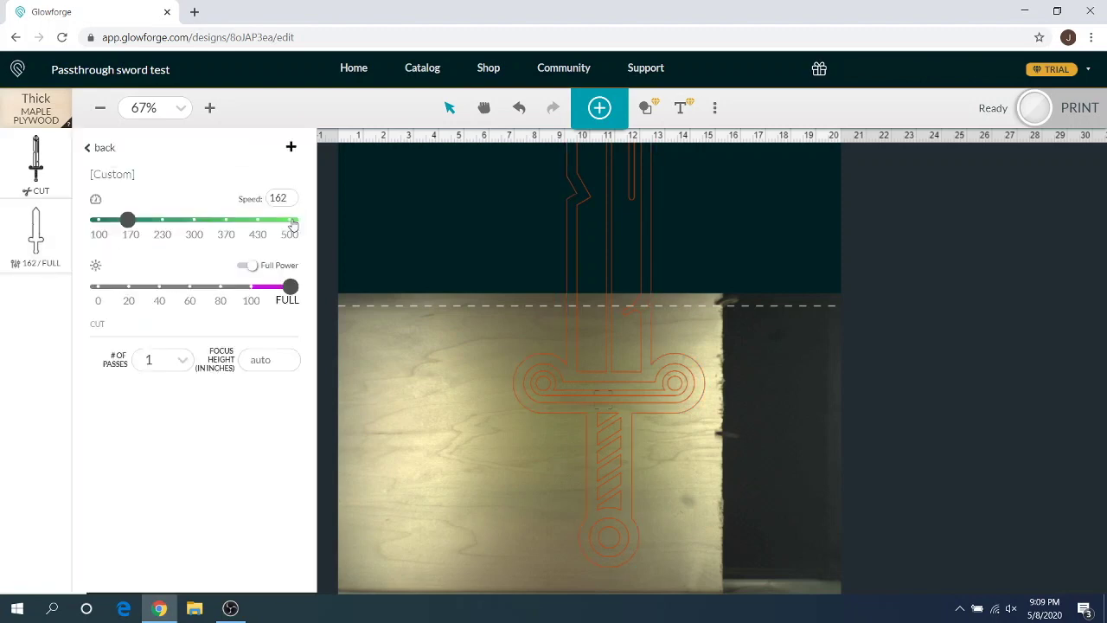
pyautogui.doubleClick(275, 198)
pyautogui.write('130')
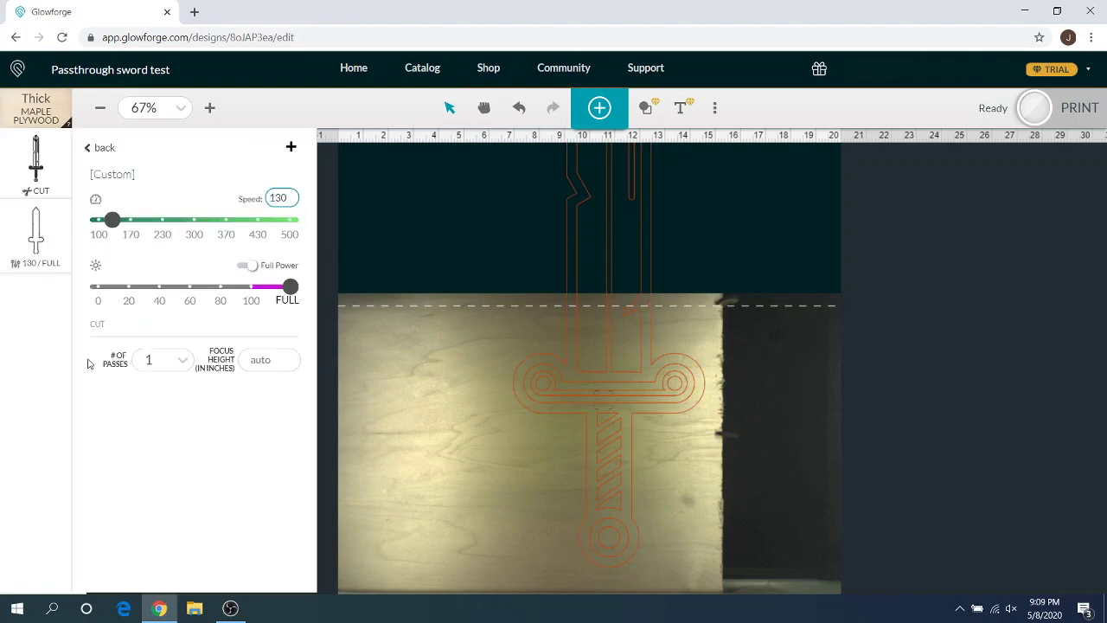
pyautogui.click(53, 362)
# Switch the detailed sword from cutting to Draft-quality scoring
pyautogui.click(38, 166)
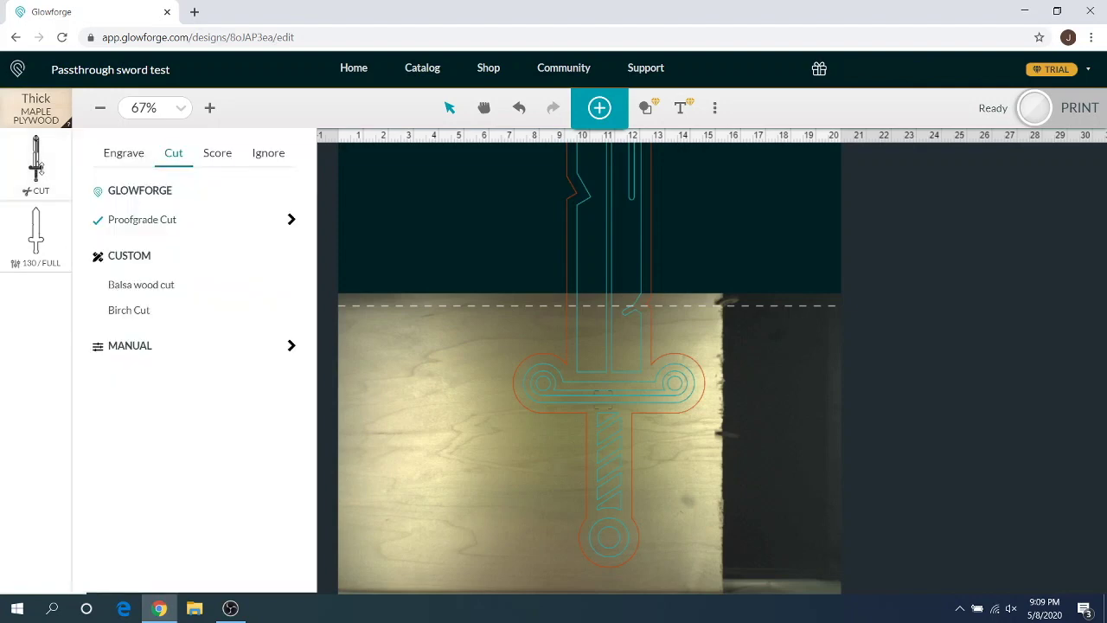
pyautogui.click(213, 164)
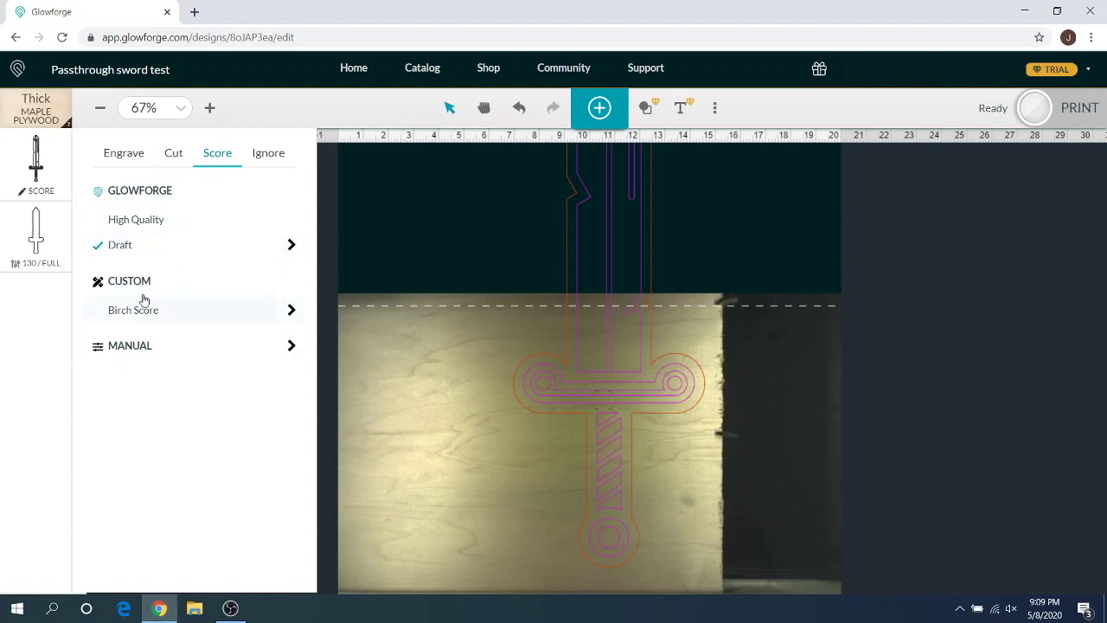
pyautogui.click(47, 357)
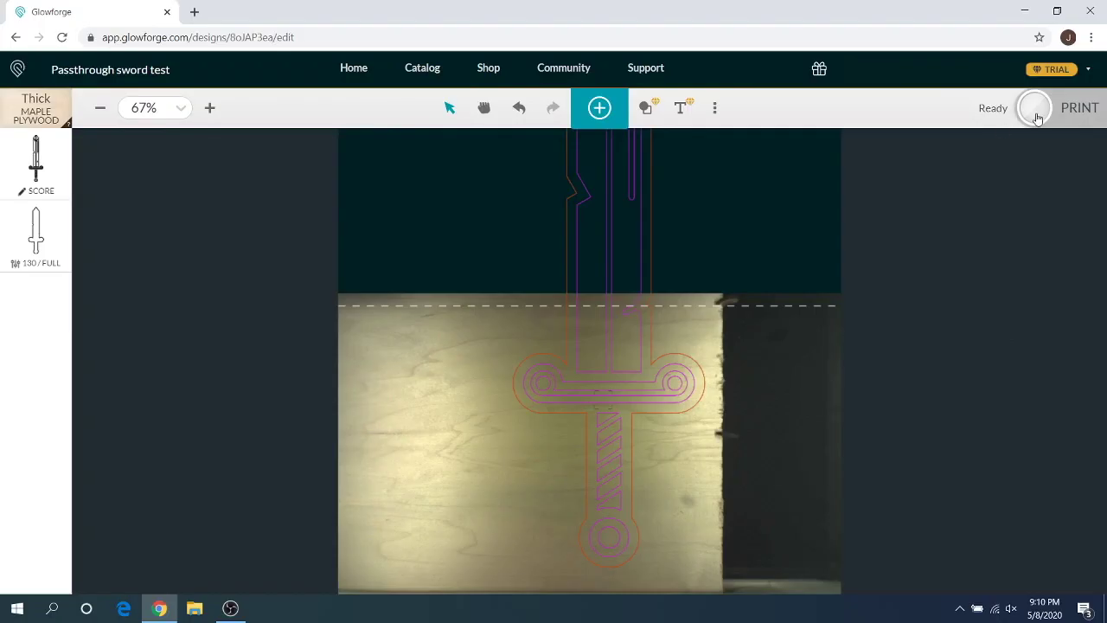
# Send the sword design to print with the PRINT button
pyautogui.click(1038, 118)
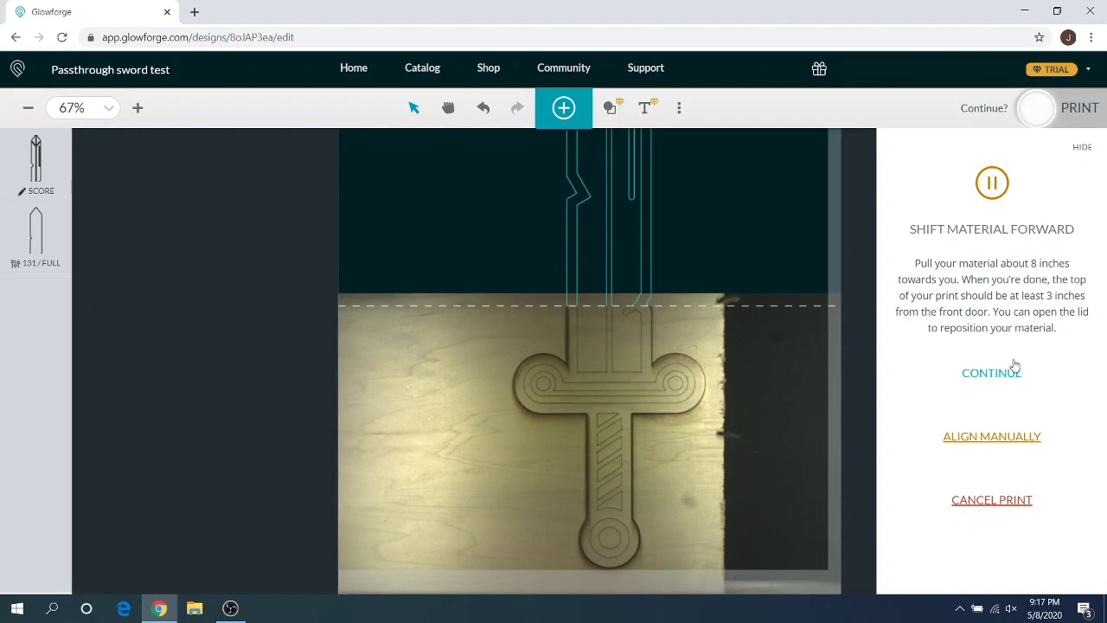
# Continue the passthrough print after pulling the board about 8 inches forward
pyautogui.click(1010, 373)
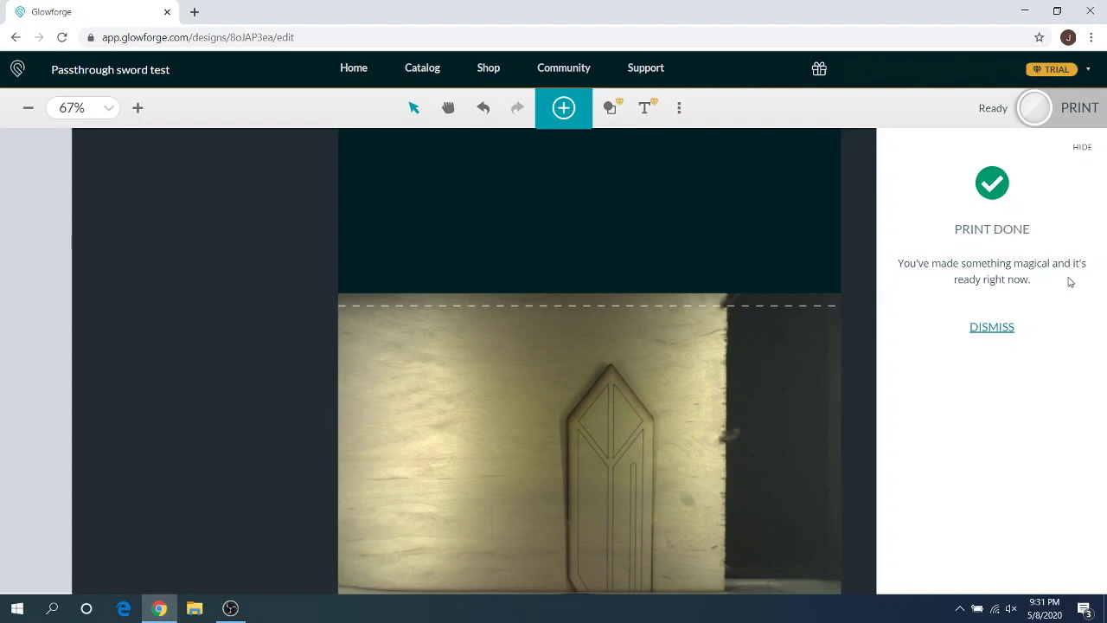
# Dismiss the Print Done panel so the Pro Passthrough Survey appears
pyautogui.click(994, 330)
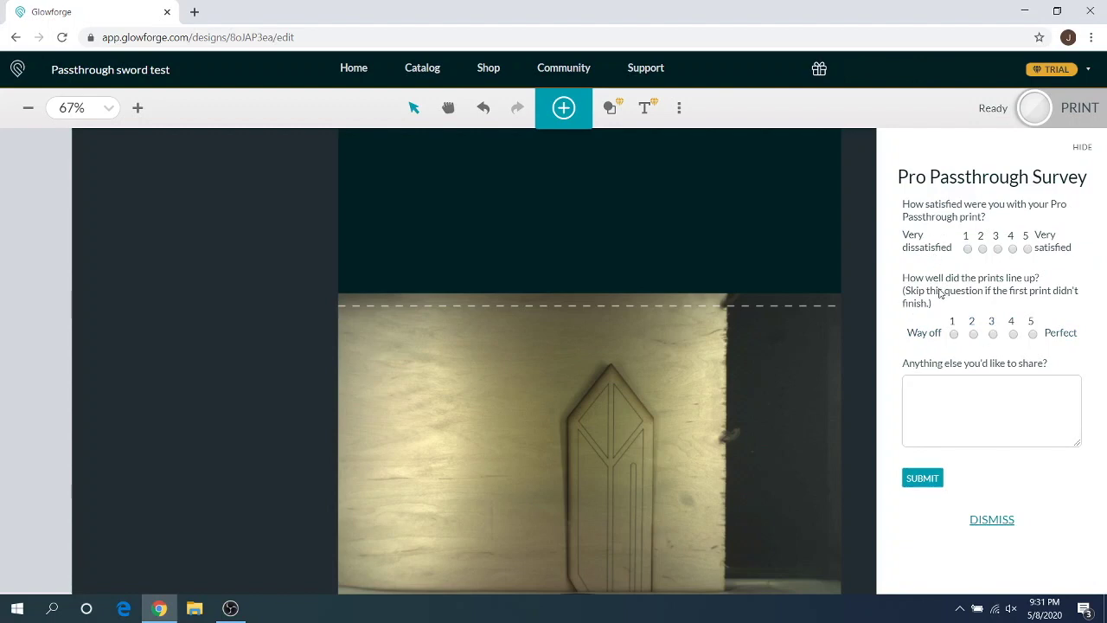